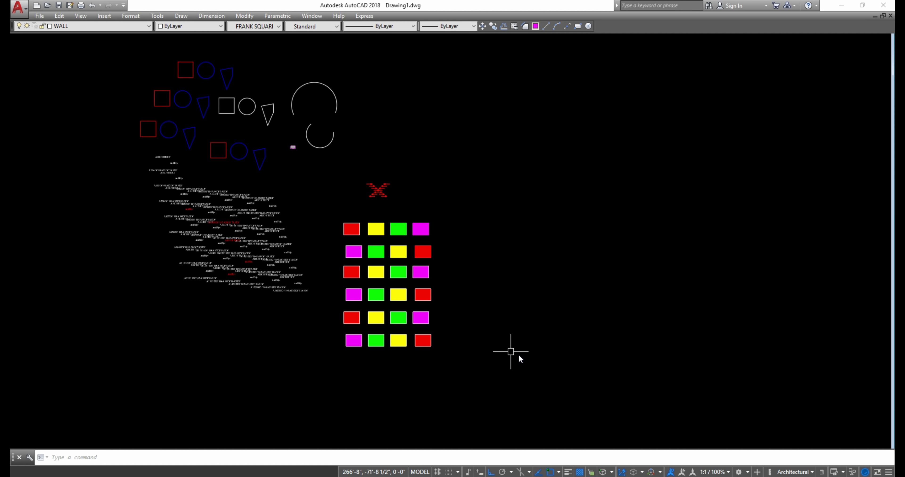
Open Object Selection Filters with FI and move the dialog nearer the drawing
type("FI")
key("Return")
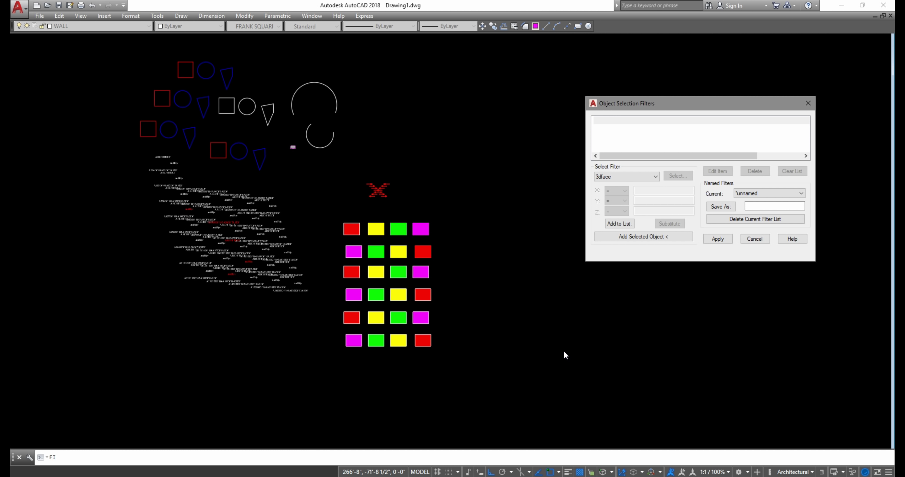
left_click_drag(661, 110, 527, 130)
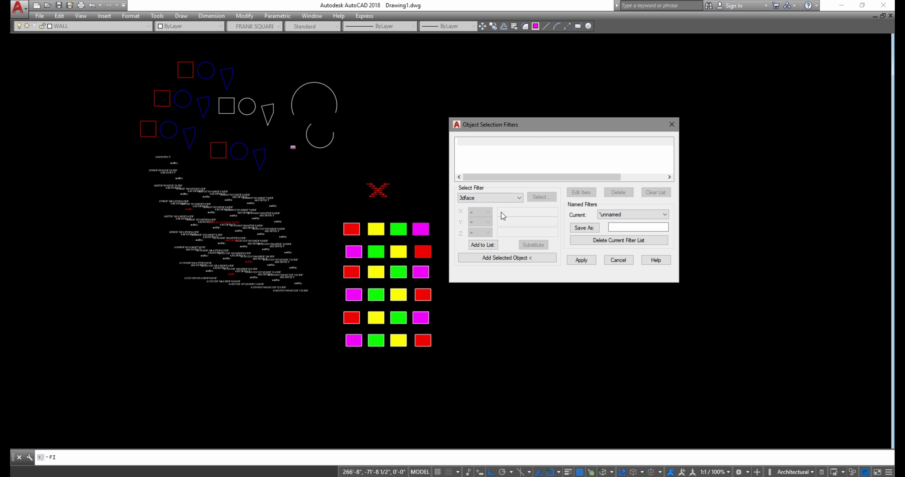
Choose Circle as the object type and add the Object = Circle condition to the list
left_click(519, 198)
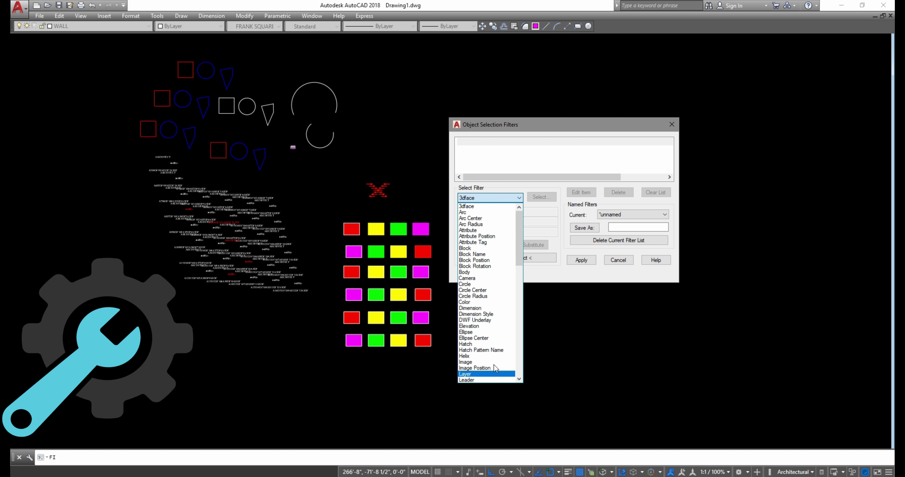
scroll(482, 376, "down", 3)
scroll(481, 361, "down", 5)
scroll(479, 344, "down", 6)
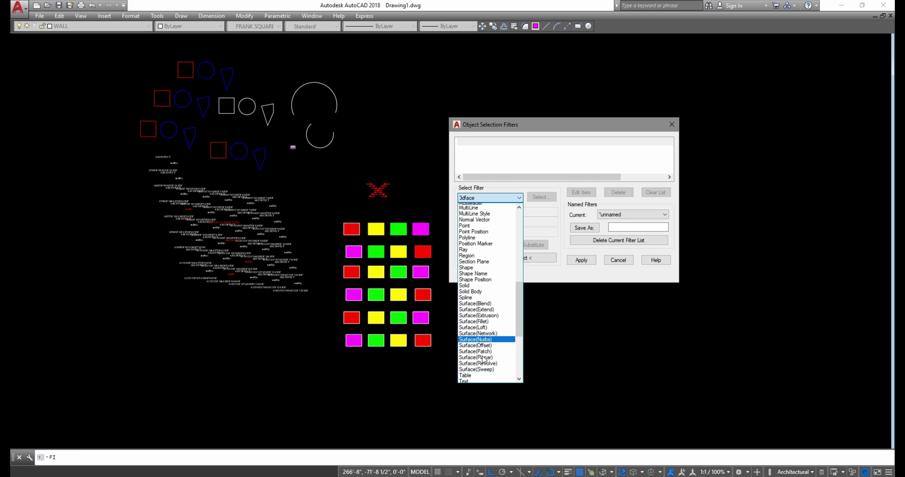
scroll(479, 329, "down", 3)
scroll(487, 309, "up", 3)
scroll(495, 291, "up", 4)
scroll(497, 288, "up", 3)
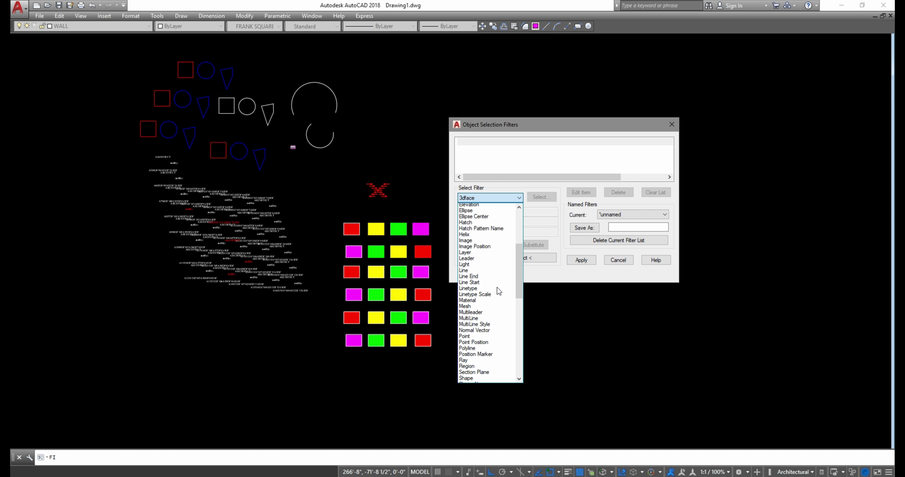
scroll(497, 288, "up", 3)
scroll(497, 287, "up", 3)
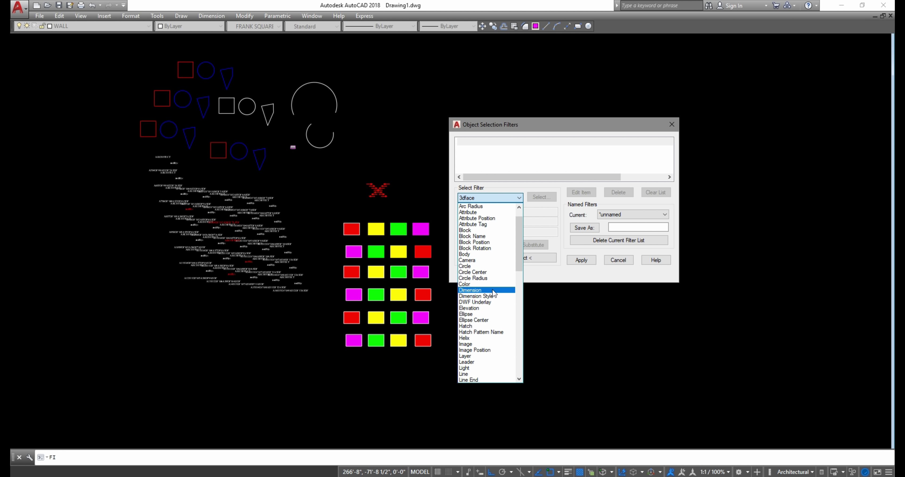
scroll(492, 290, "up", 1)
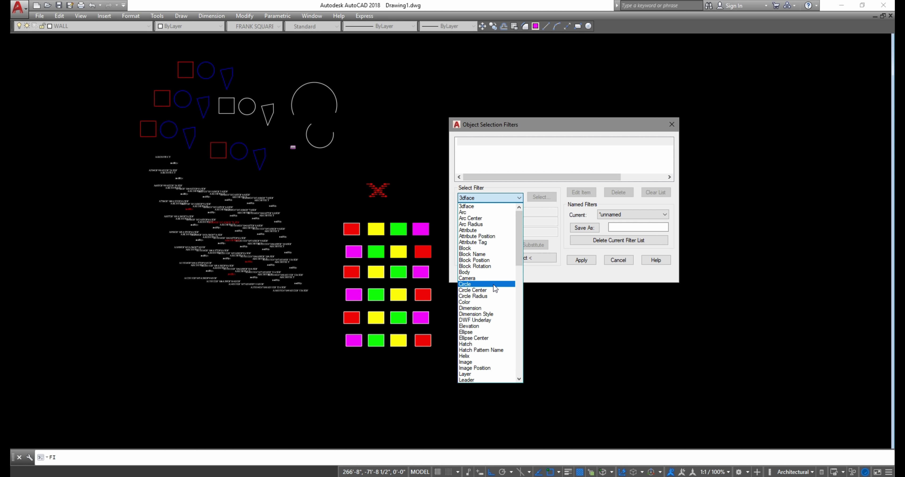
left_click(478, 285)
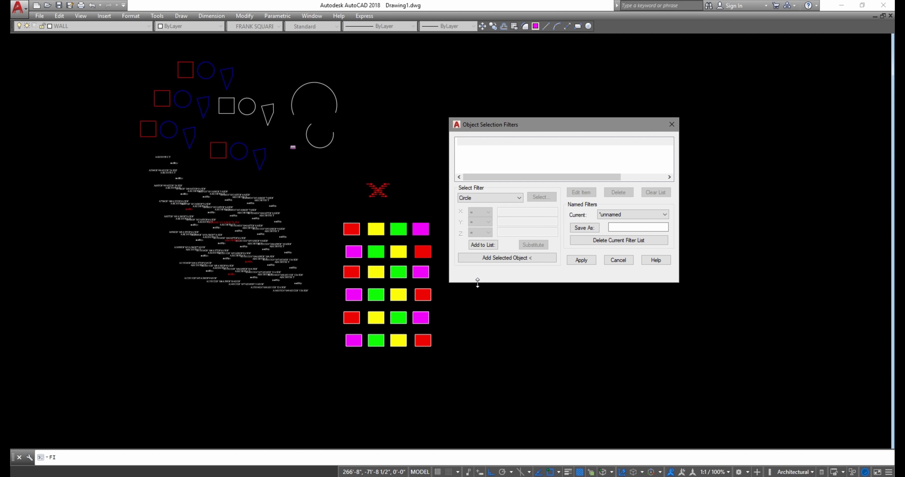
left_click(486, 245)
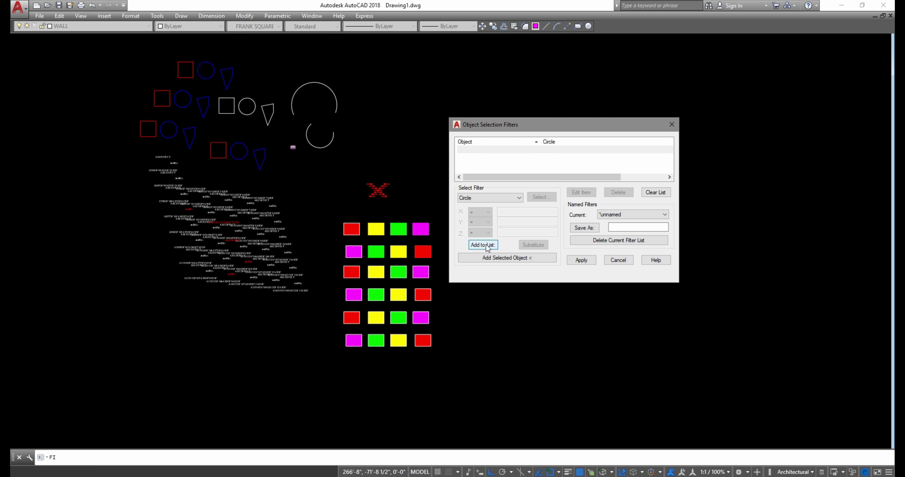
Apply the circle filter to a window around the whole drawing, leaving only the five circles selected
left_click(578, 259)
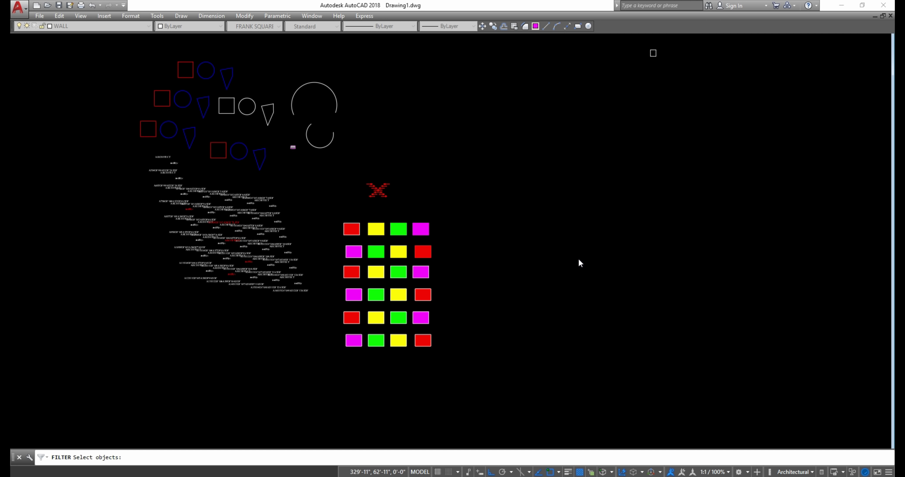
left_click_drag(722, 53, 508, 142)
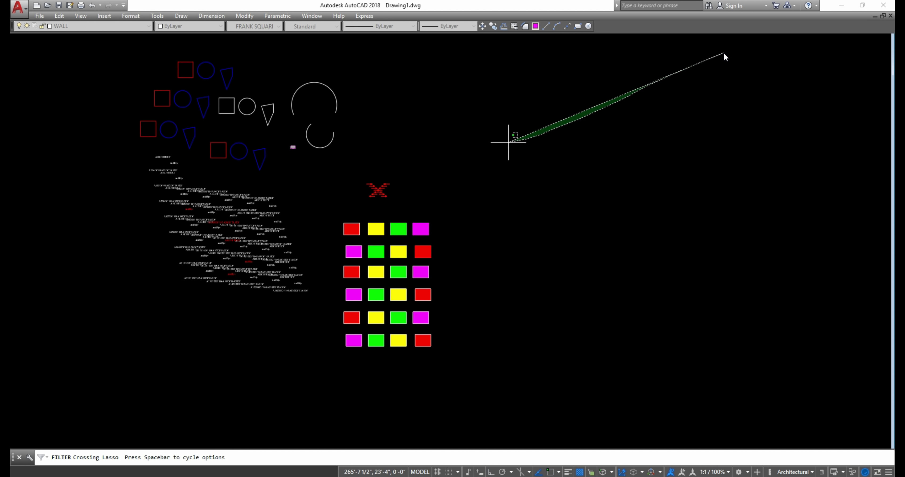
left_click(717, 48)
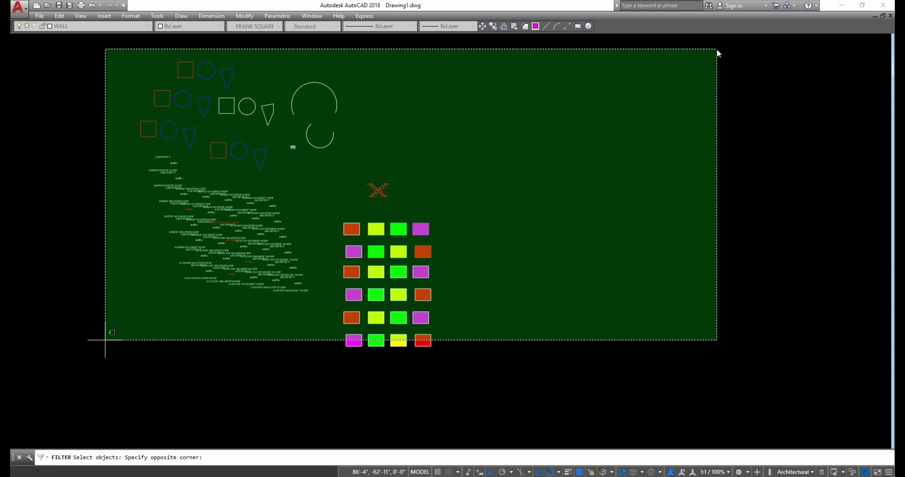
left_click(95, 372)
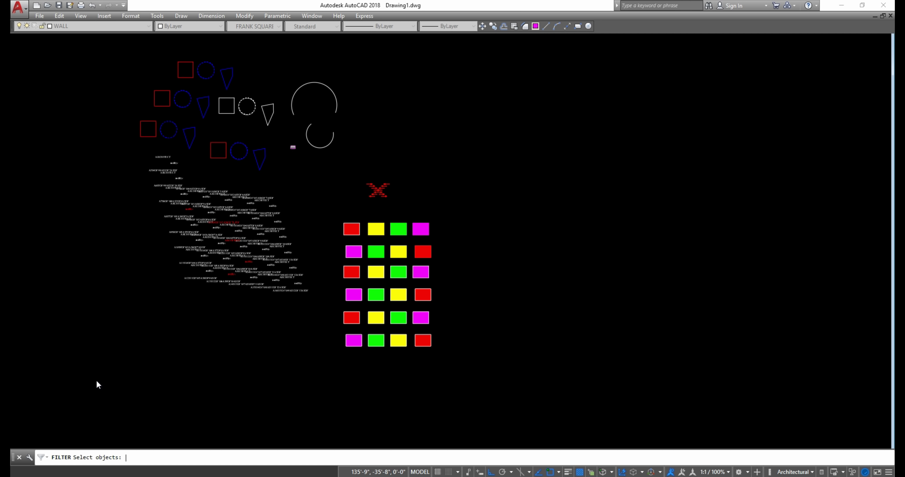
key("Return")
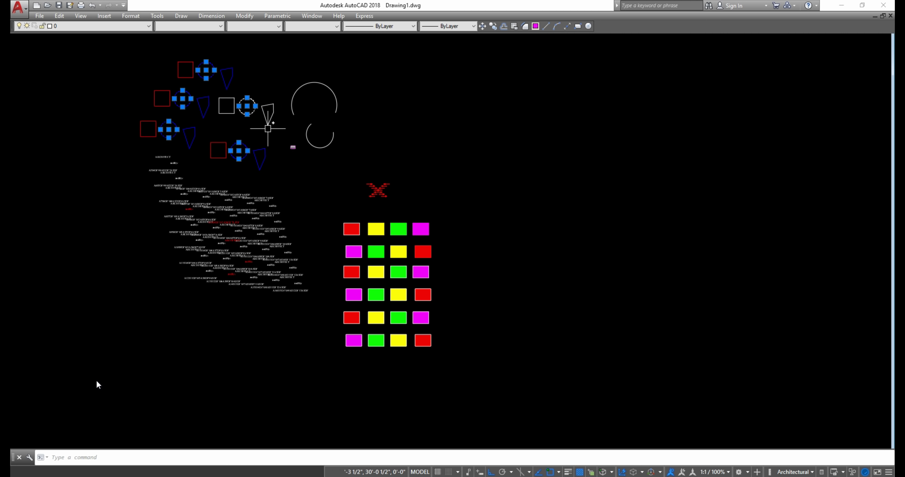
scroll(173, 63, "up", 4)
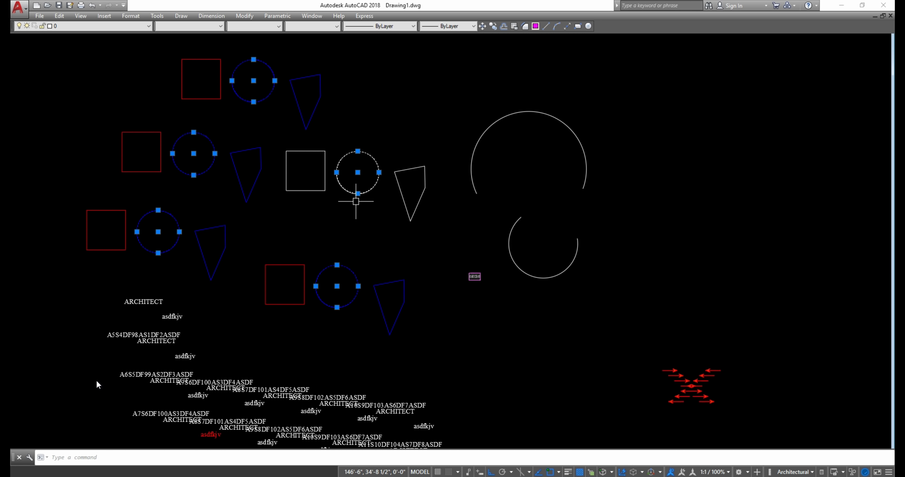
Put the five selected circles on the AREA layer and colour them Yellow
left_click(78, 26)
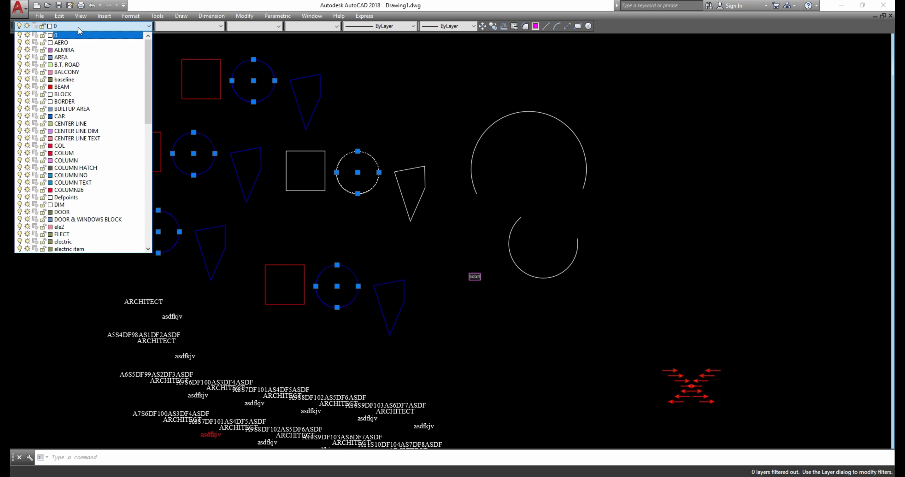
left_click(68, 58)
left_click(194, 26)
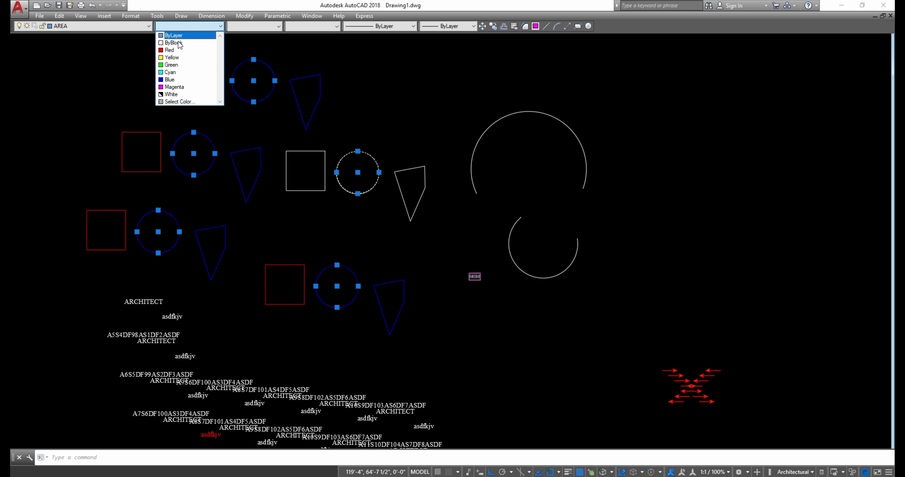
left_click(168, 58)
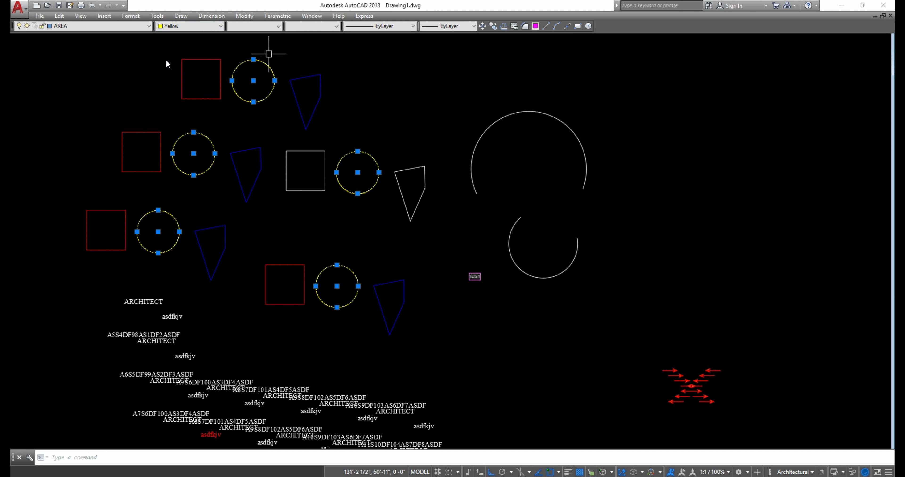
left_click(391, 28)
left_click(373, 94)
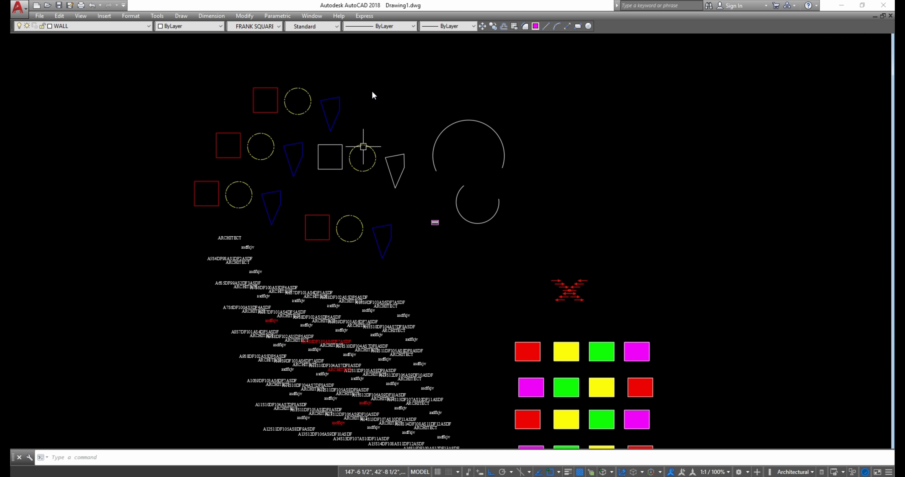
Reopen FILTER, delete the old Object = Circle condition, and begin picking a sample object
type("F")
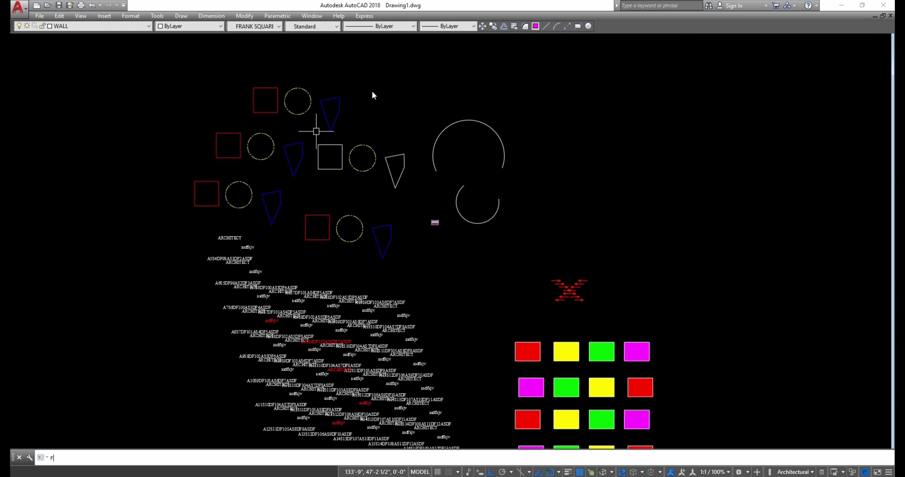
type("I")
key("Return")
left_click_drag(555, 129, 667, 67)
left_click(603, 137)
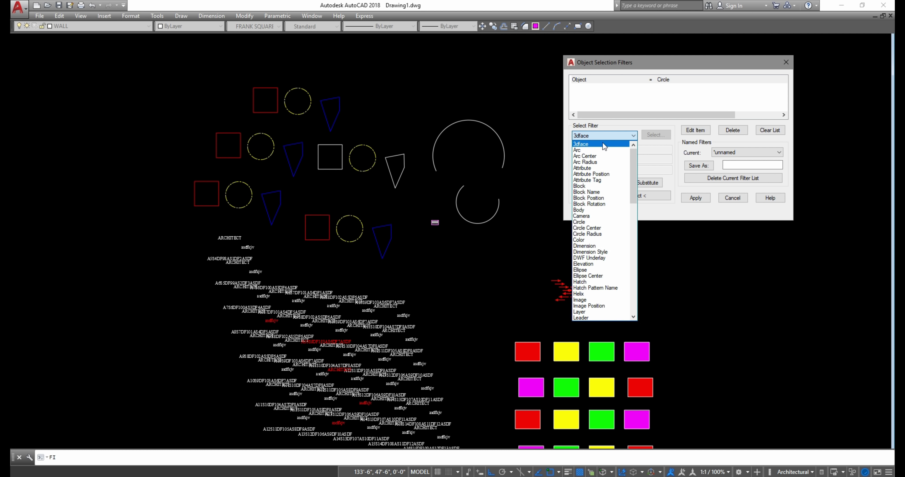
left_click(629, 92)
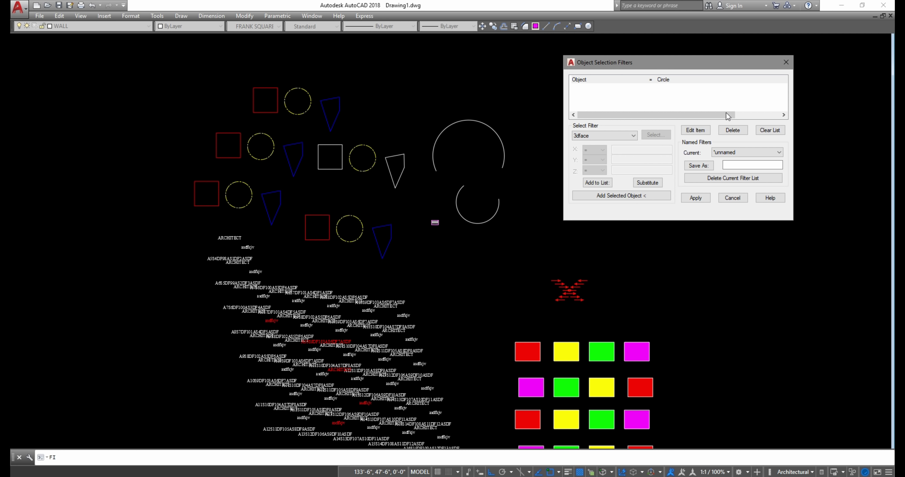
left_click(774, 131)
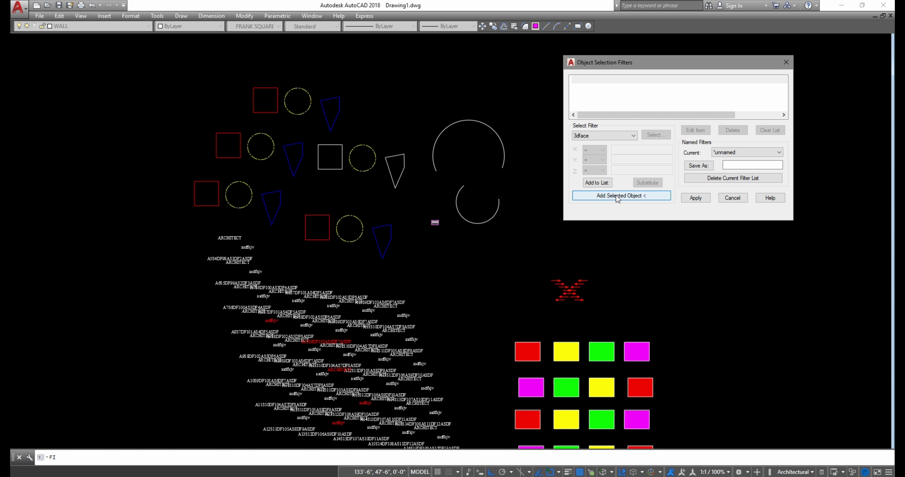
left_click(630, 196)
scroll(629, 196, "down", 3)
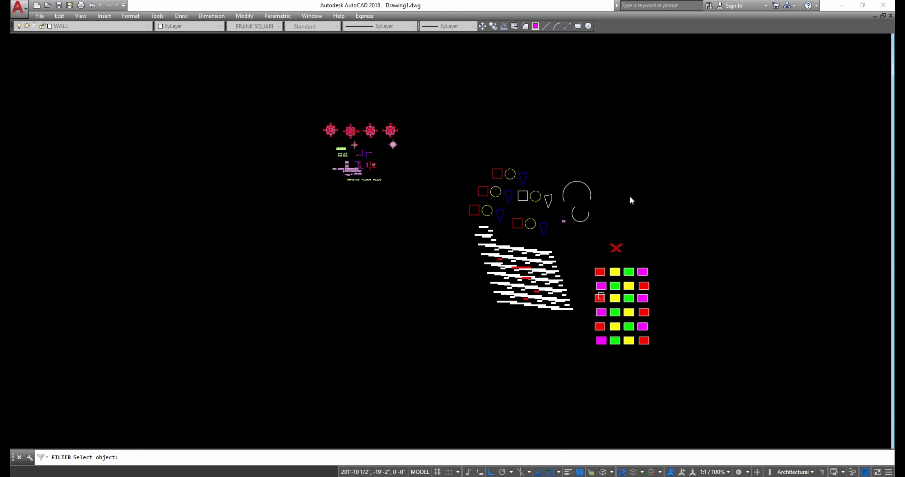
scroll(629, 195, "up", 4)
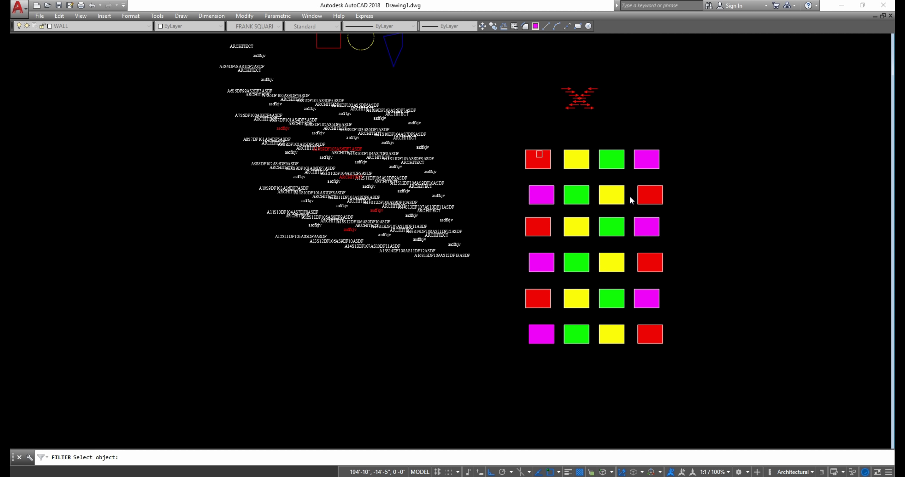
Pick the red square and trim the filter to Object = Hatch and Color = 1 - Red
left_click(537, 159)
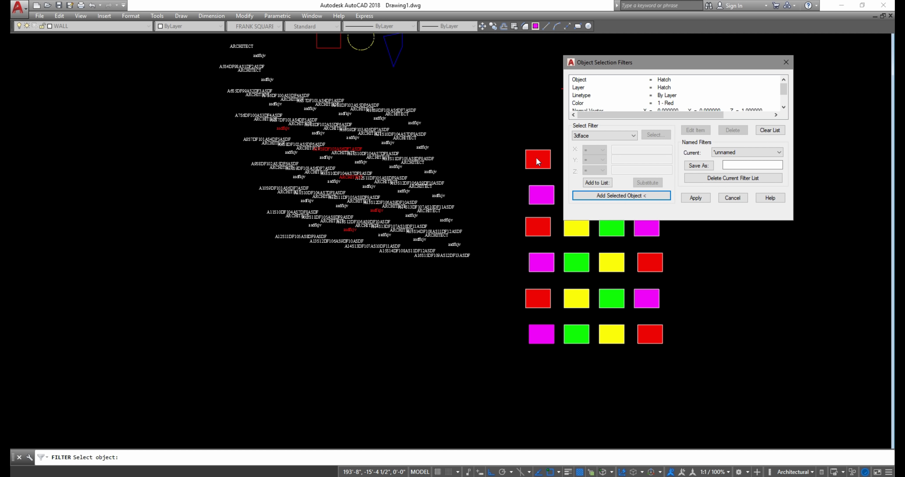
left_click_drag(685, 70, 761, 66)
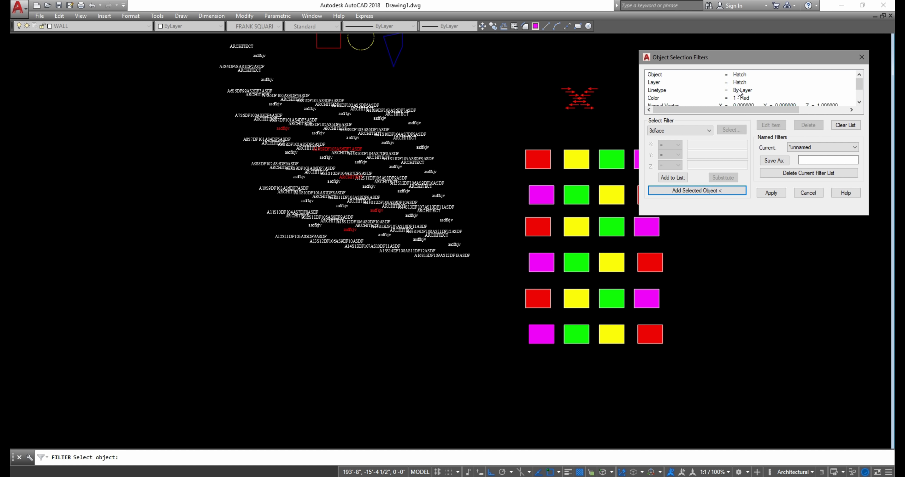
left_click(745, 84)
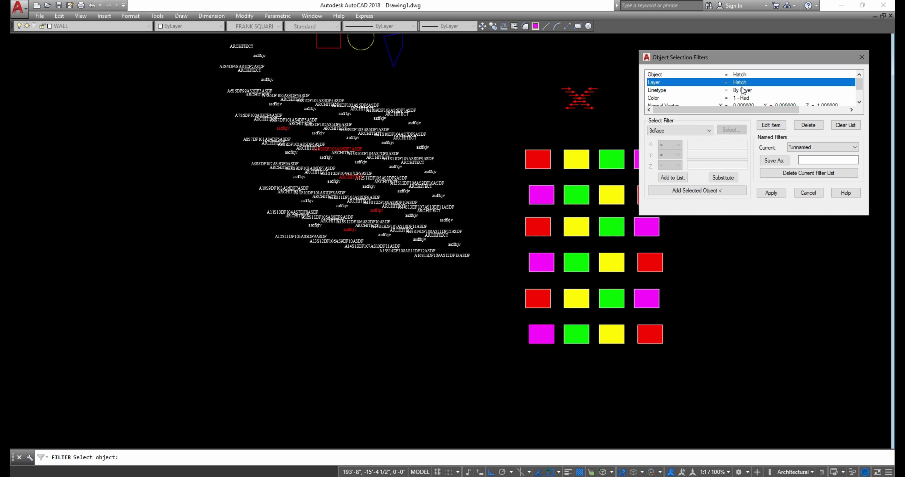
left_click(807, 125)
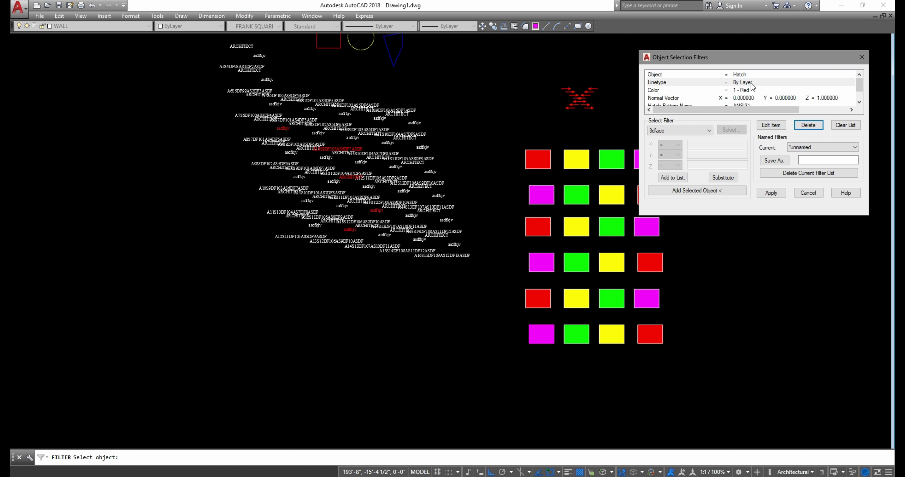
left_click(807, 127)
left_click(752, 90)
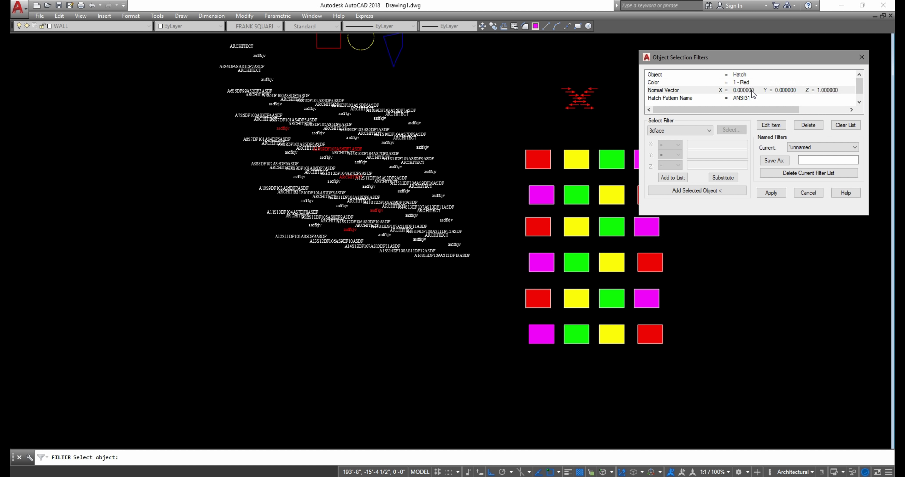
left_click(805, 126)
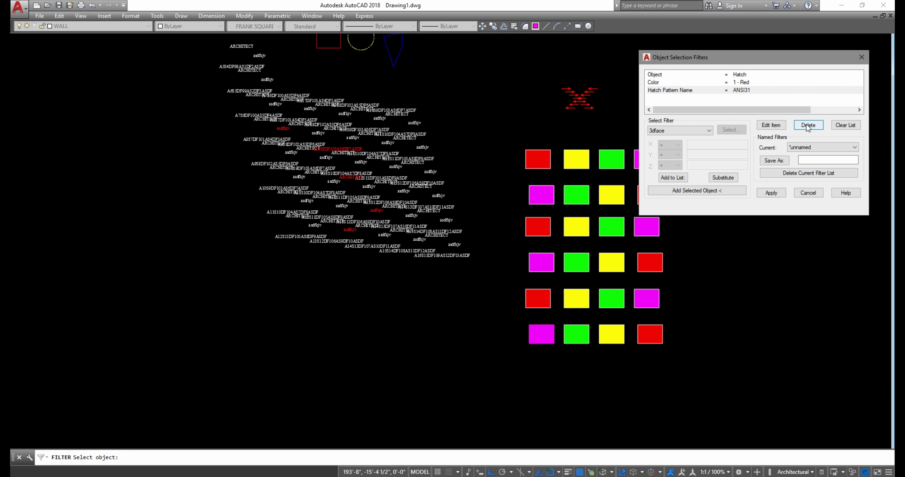
left_click(806, 126)
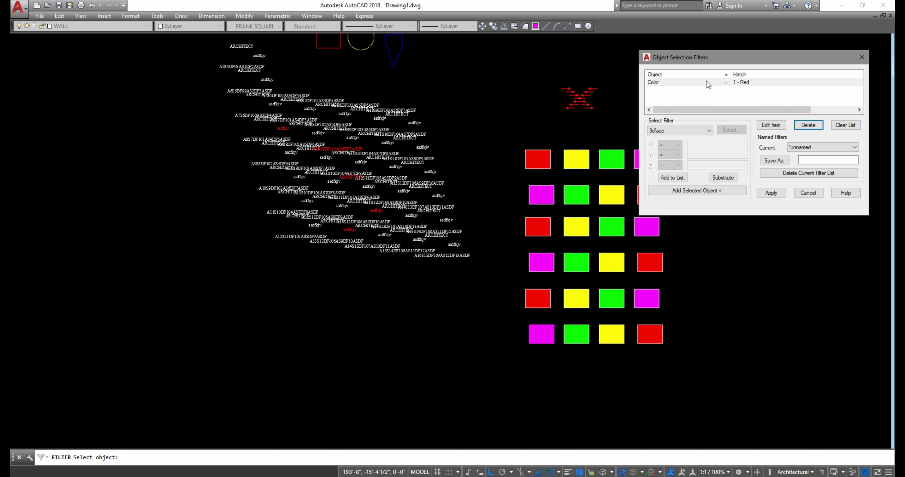
Apply the red-hatch filter to a window around all the squares
left_click(773, 192)
left_click(755, 137)
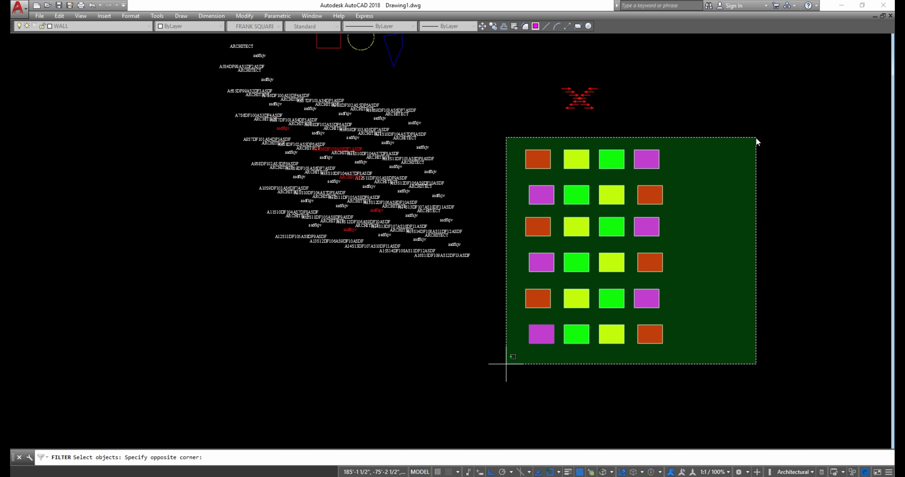
left_click(504, 363)
key("Return")
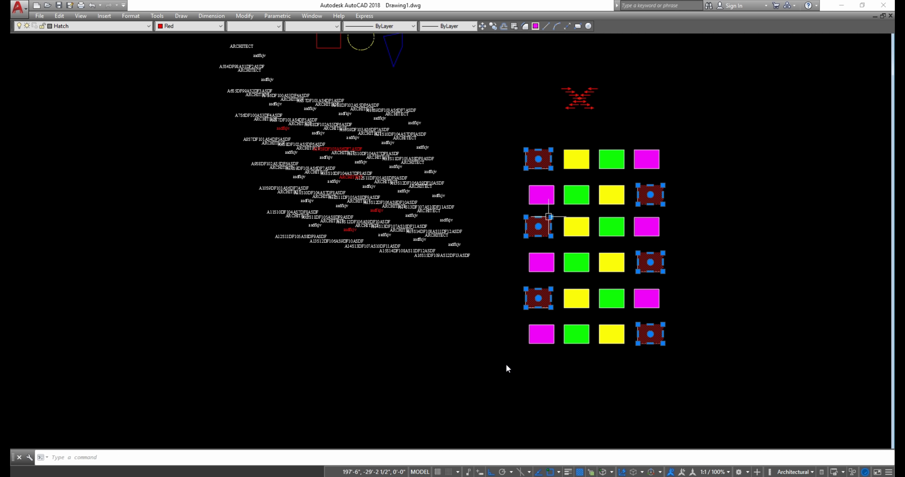
Change the six selected red hatches to White and deselect them
left_click(186, 26)
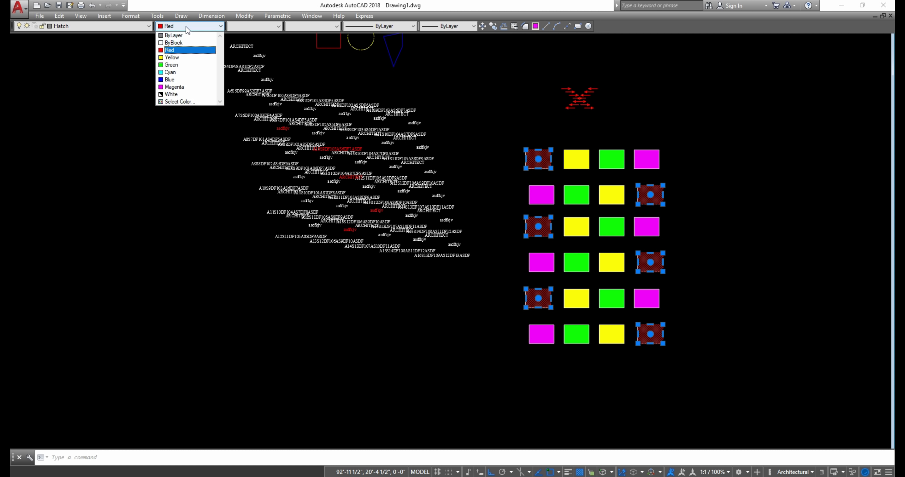
left_click(174, 94)
key("Escape")
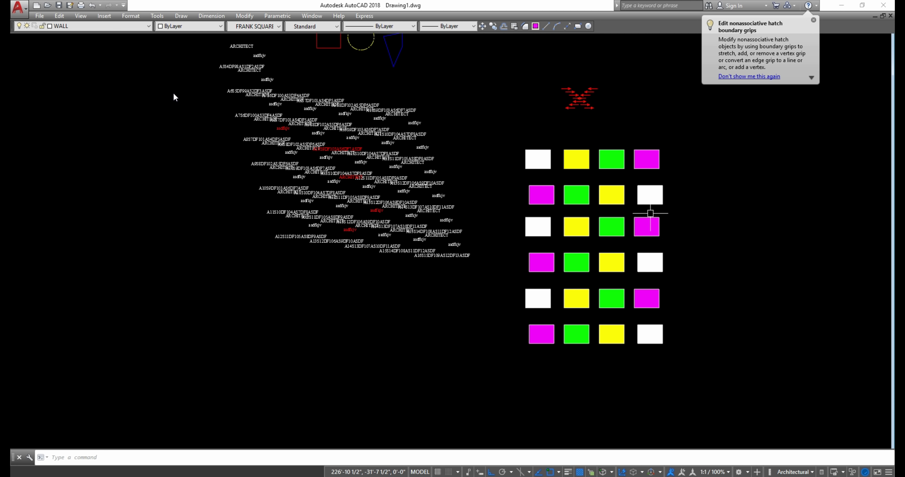
type("FI")
key("Return")
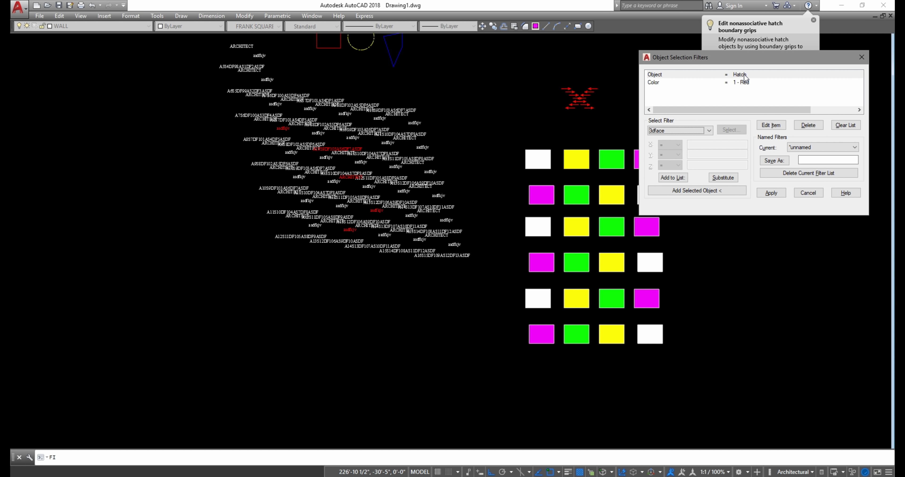
left_click_drag(735, 58, 742, 69)
left_click(852, 137)
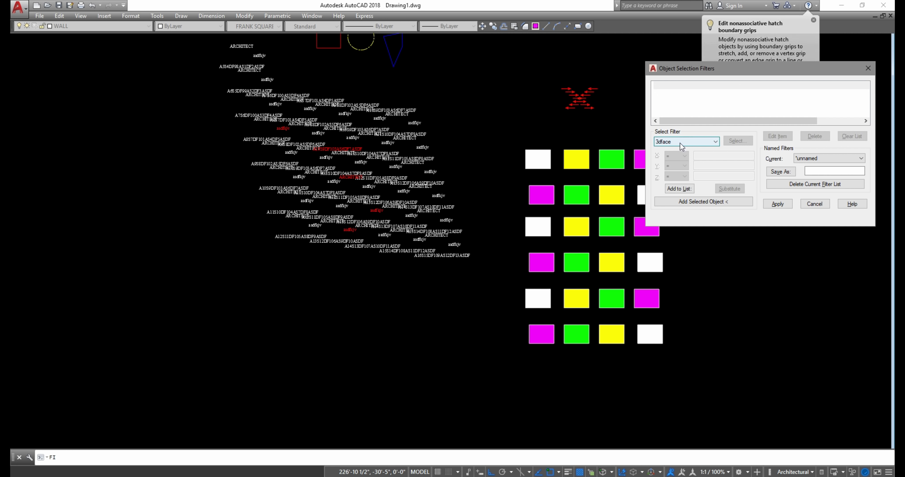
left_click(681, 142)
scroll(681, 146, "down", 1)
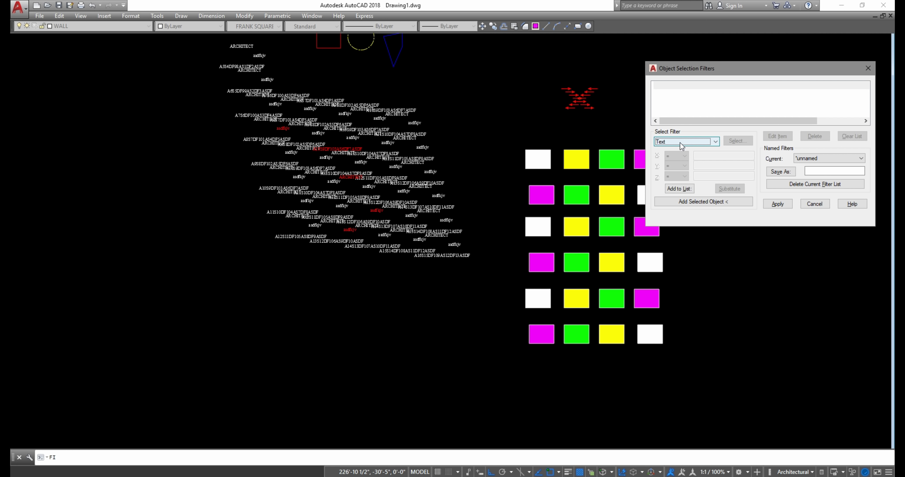
left_click(681, 189)
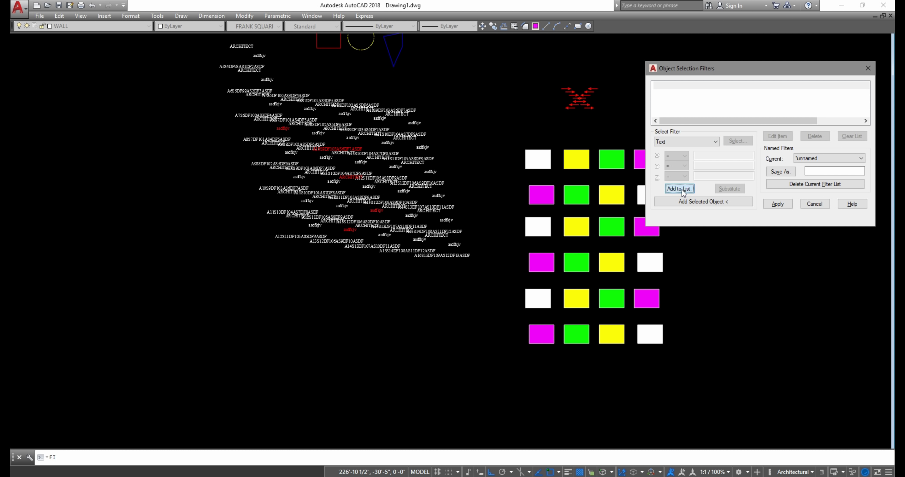
left_click(777, 204)
left_click(200, 50)
left_click(516, 310)
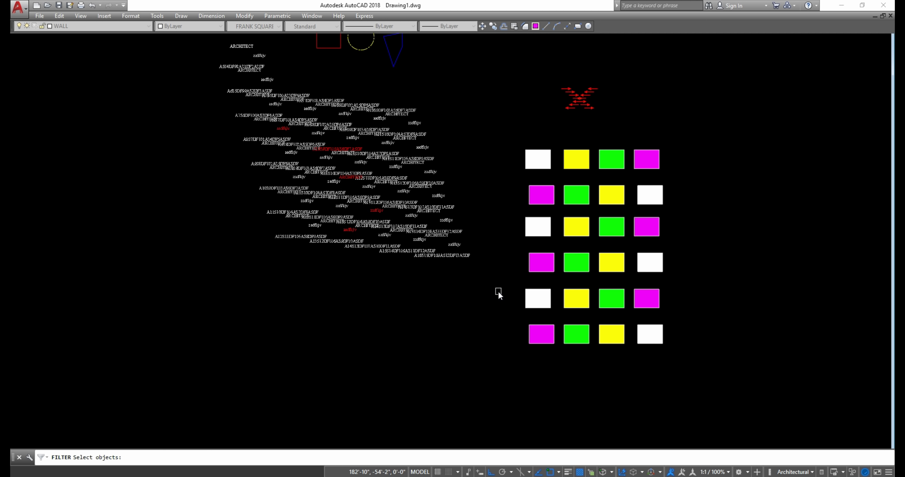
key("Return")
key("Escape")
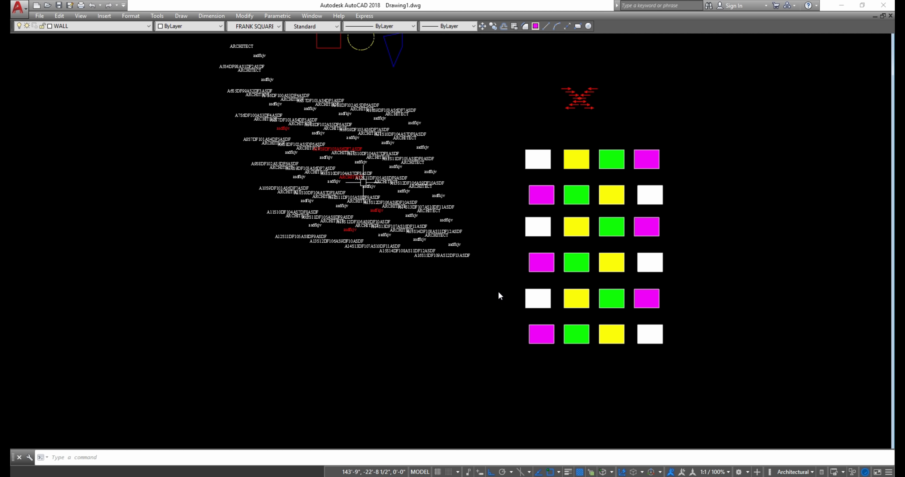
type("FI")
Rerun FILTER, clear the text criterion, and pick the red text as the sample
key("Return")
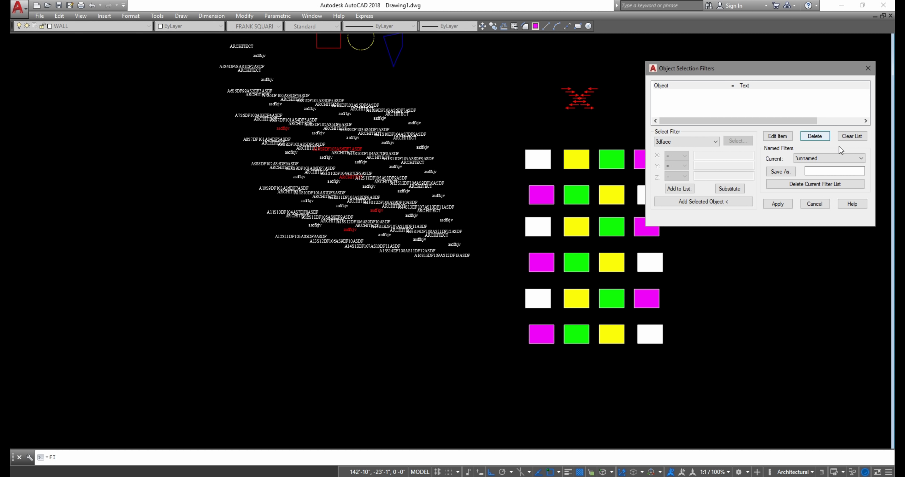
left_click(858, 140)
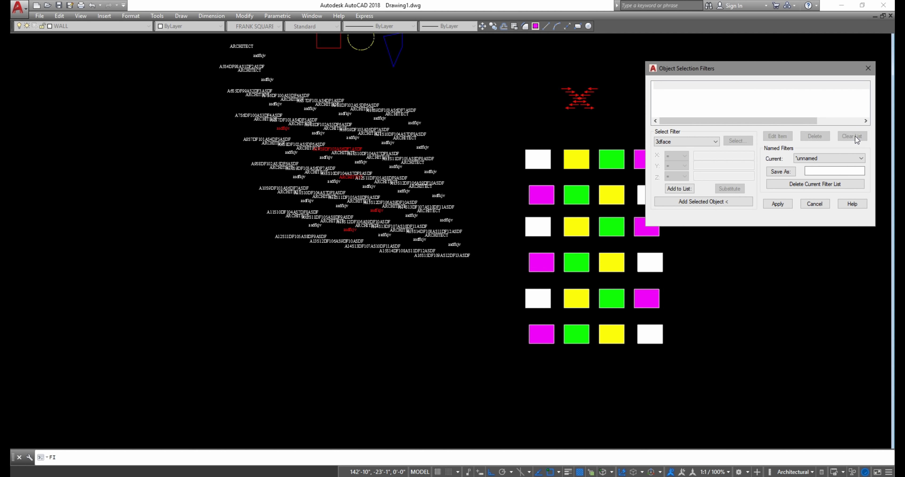
left_click(716, 203)
scroll(327, 149, "up", 4)
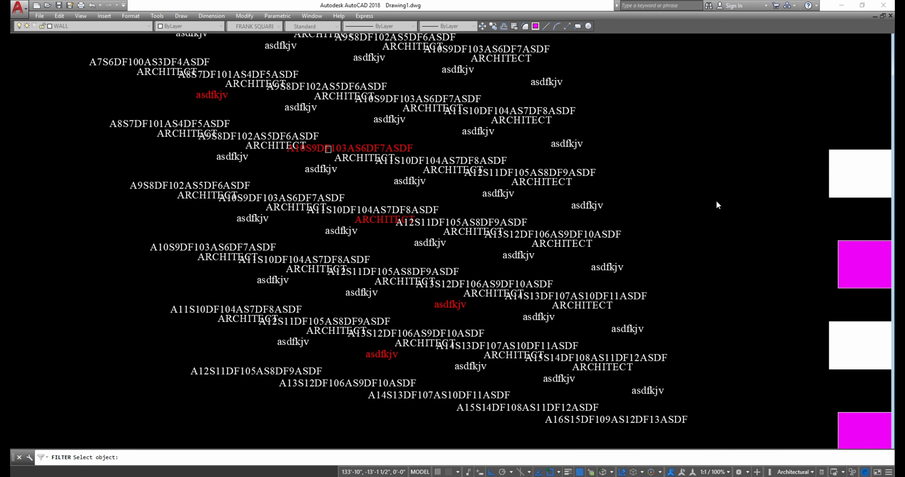
left_click(329, 148)
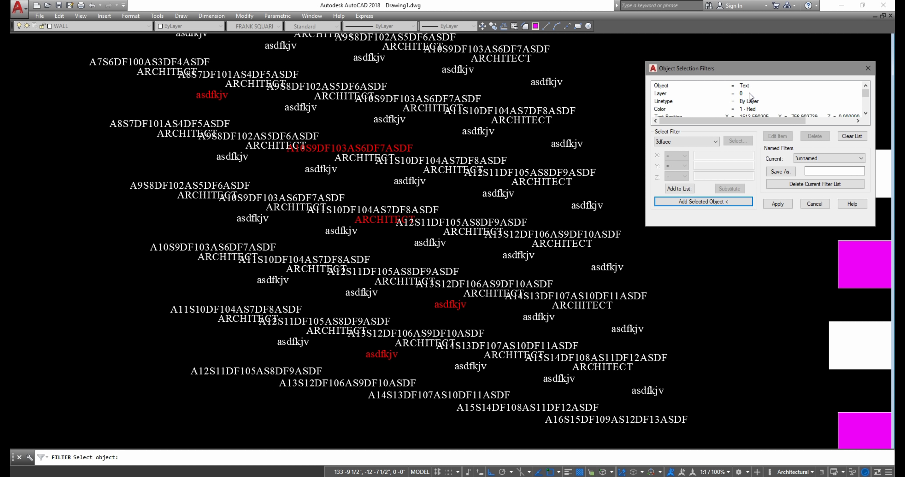
Delete the Layer, Linetype, position, height, value and Normal Vector rows, keeping Object = Text and Color = 1 - Red
left_click(662, 94)
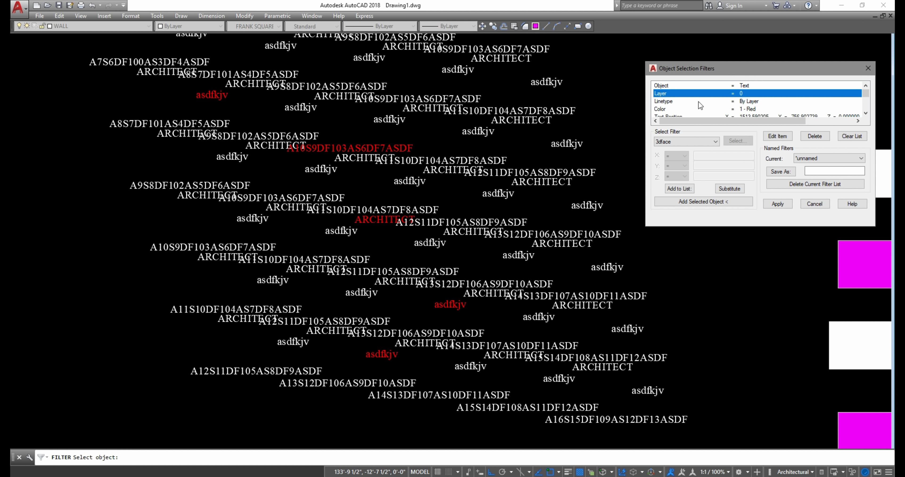
left_click(674, 104)
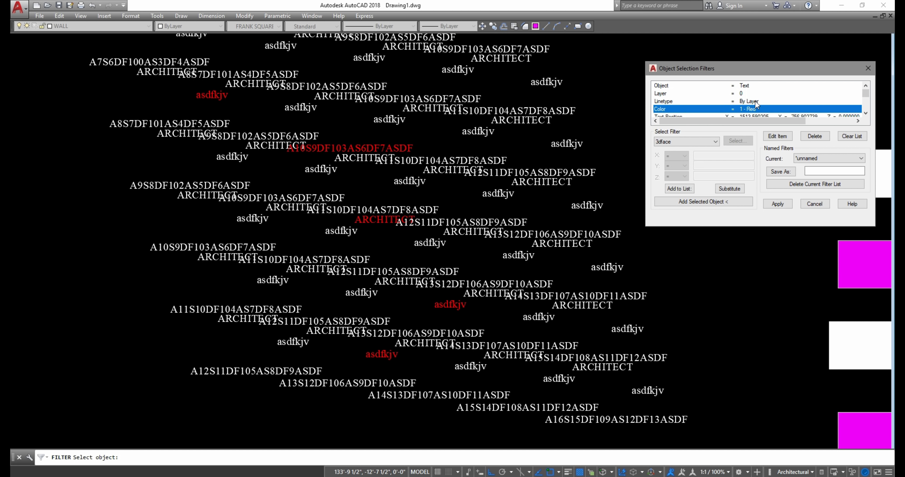
left_click(753, 94)
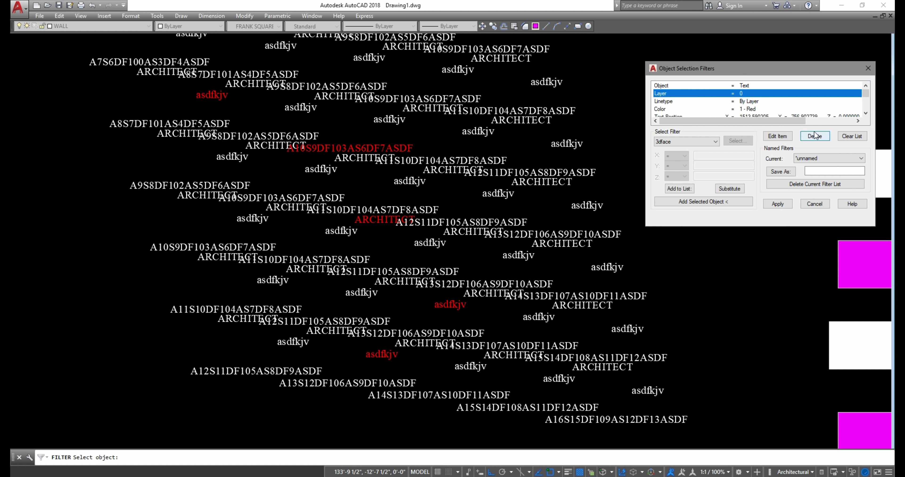
left_click(814, 140)
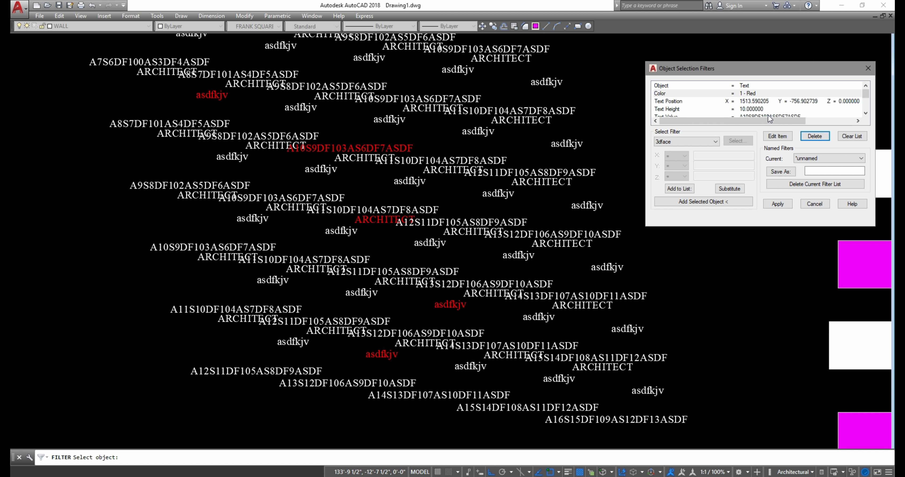
left_click(815, 140)
left_click(810, 138)
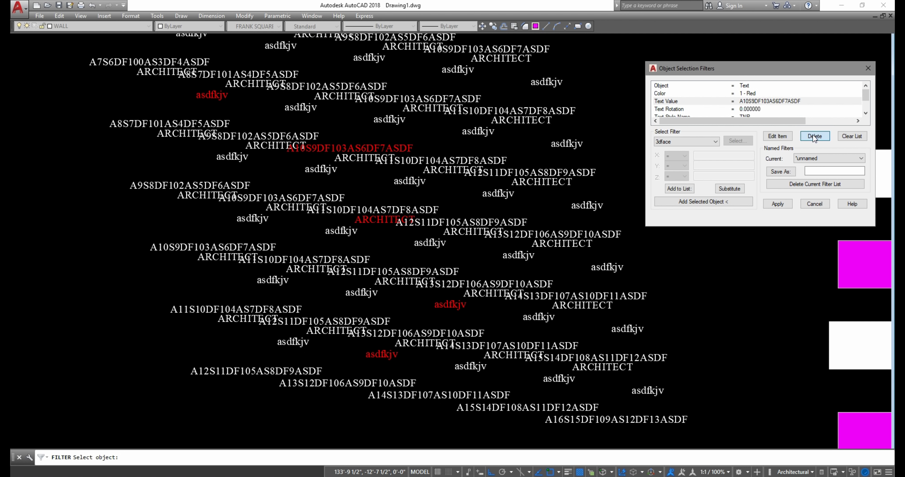
left_click(815, 139)
left_click(815, 137)
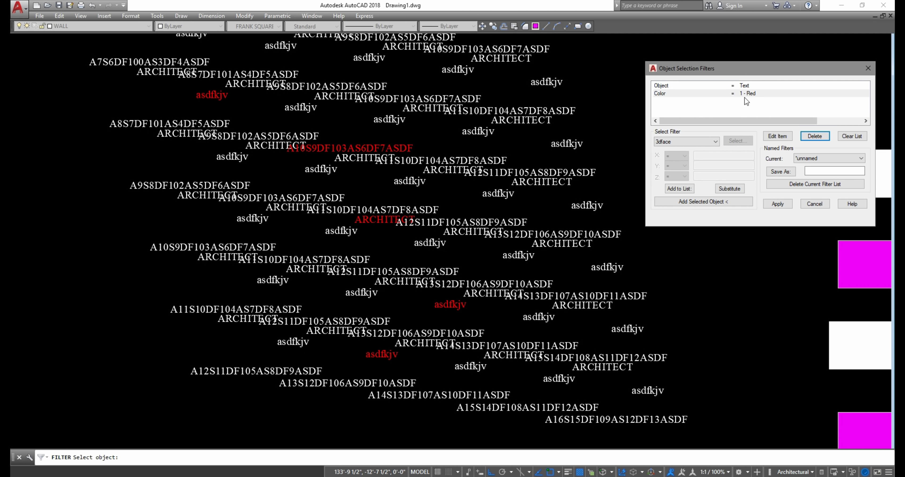
Apply the red text filter and start a selection window around the text
left_click(781, 206)
scroll(697, 207, "down", 4)
left_click(700, 324)
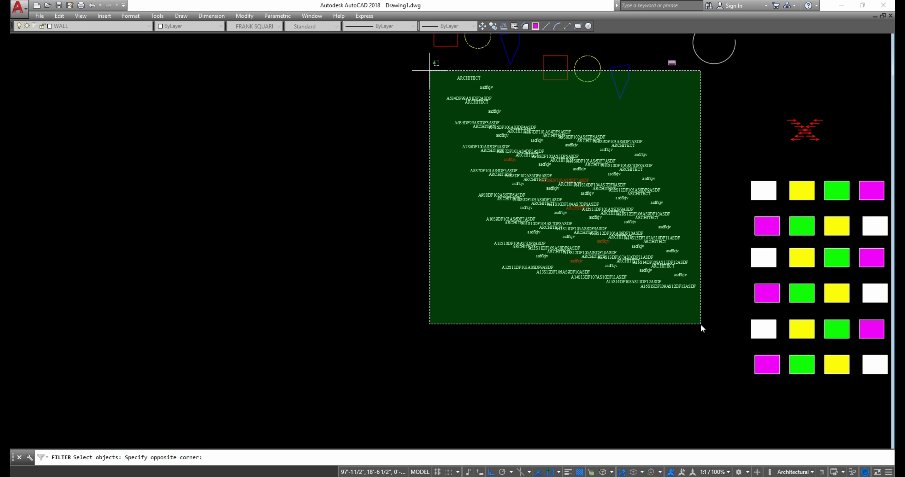
Finish selecting the red texts and move them to the left of the text block
left_click(430, 67)
key("Return")
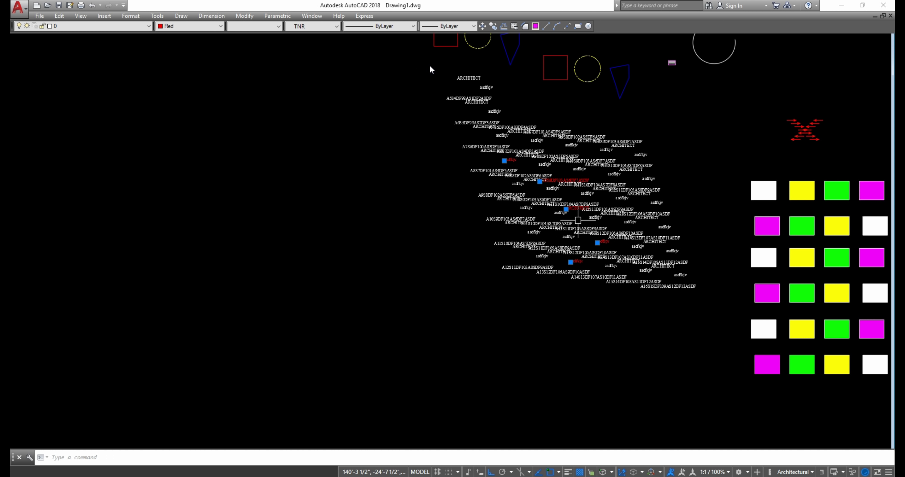
type("m")
key("Return")
left_click(632, 263)
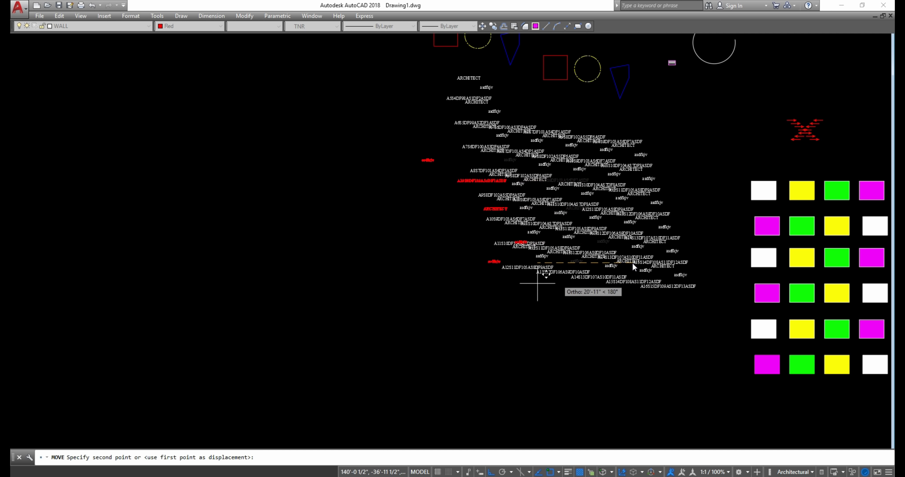
left_click(372, 309)
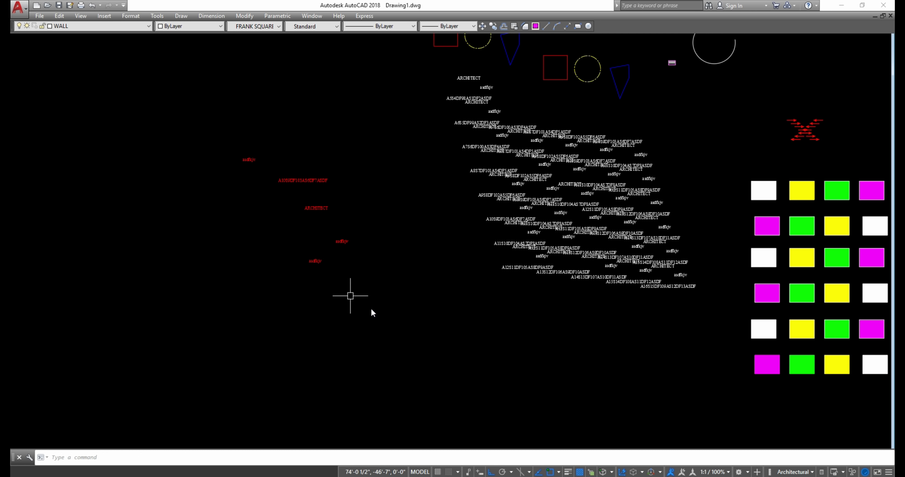
scroll(346, 295, "down", 2)
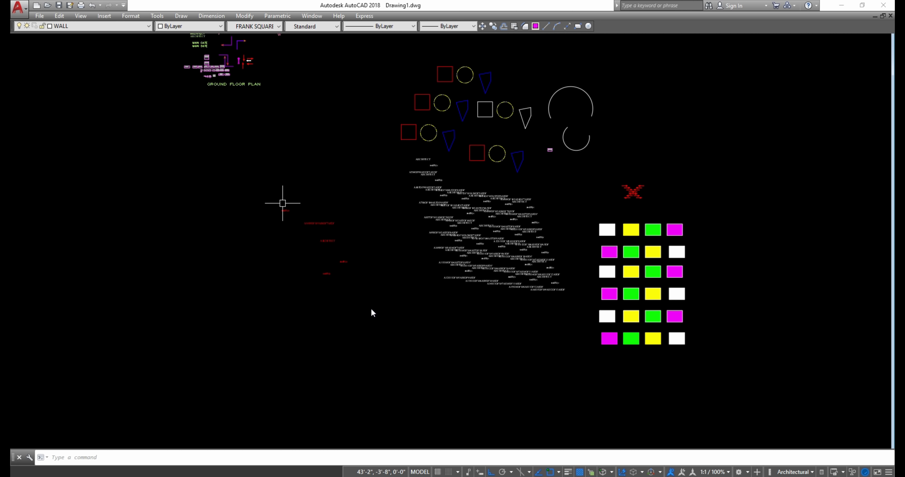
Zoom in on the grid of coloured squares beside the text block
scroll(282, 203, "up", 1)
scroll(544, 277, "up", 2)
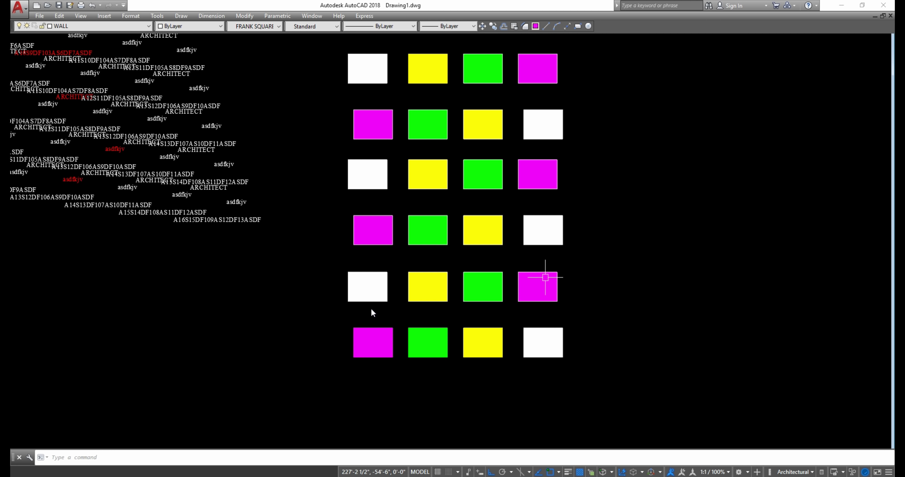
scroll(538, 287, "down", 2)
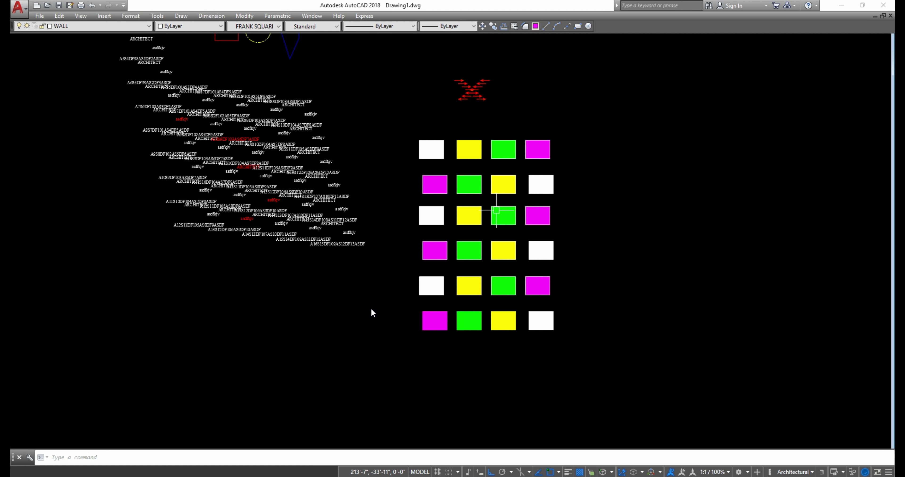
Reopen FILTER, clear the list, and pick a green hatch square as the sample
type("fi")
key("Return")
left_click(843, 138)
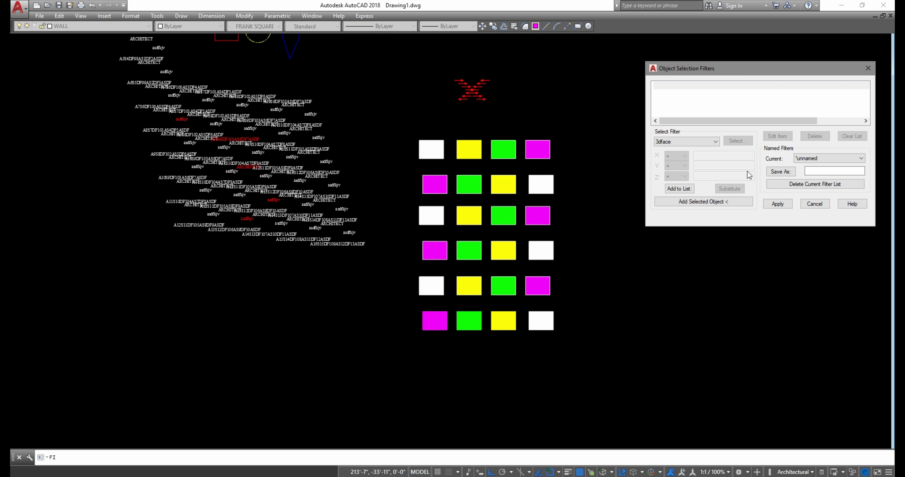
left_click(675, 201)
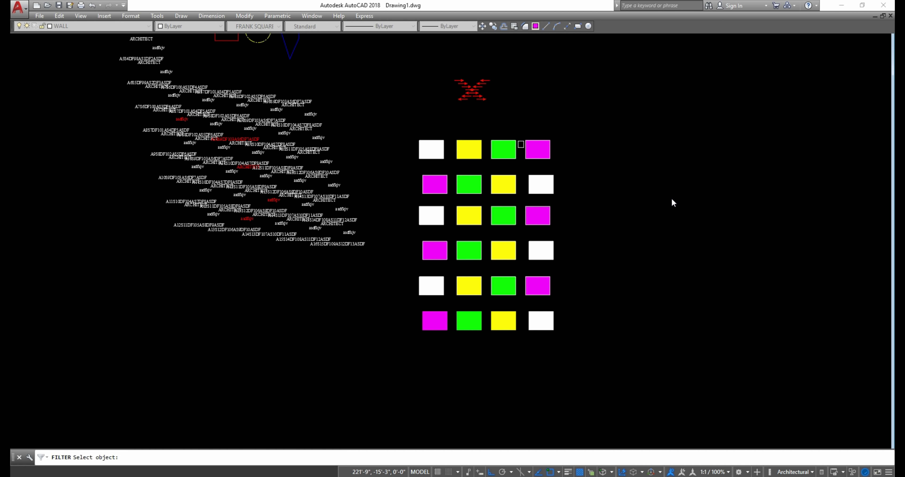
left_click(503, 151)
Trim the filter to Object = Hatch and Color = 3 - Green
left_click(748, 95)
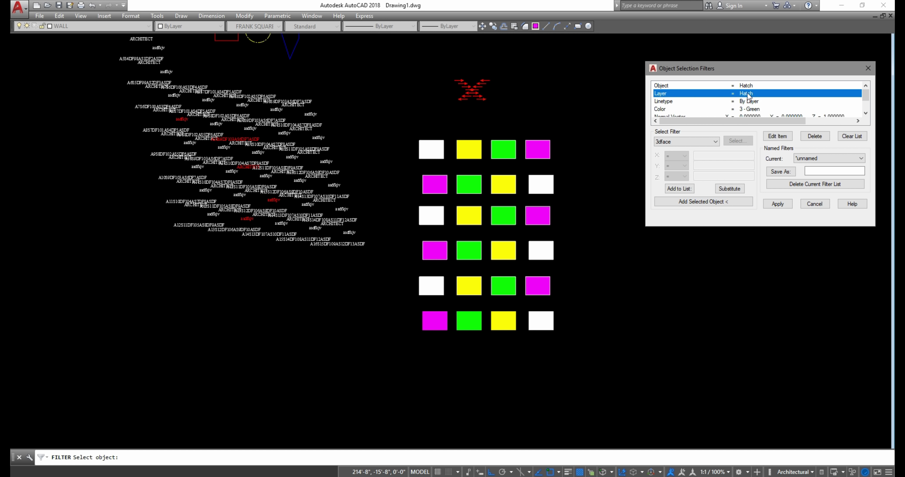
left_click(813, 137)
left_click(813, 137)
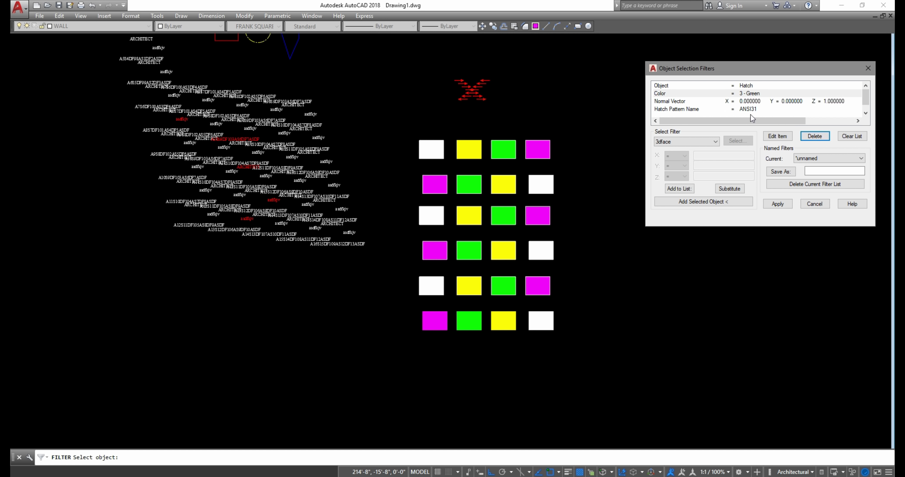
left_click(750, 109)
left_click(816, 135)
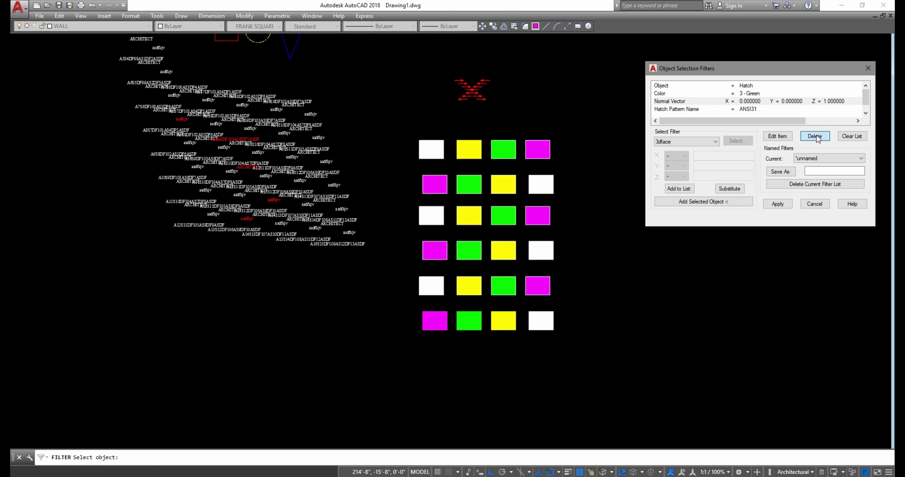
Apply the green-hatch filter to a window around the square grid
left_click(777, 204)
left_click(613, 399)
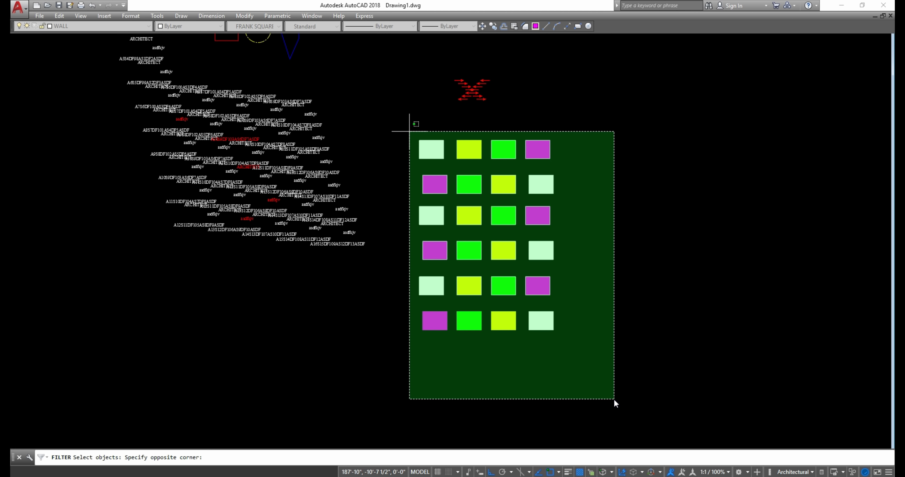
left_click(409, 134)
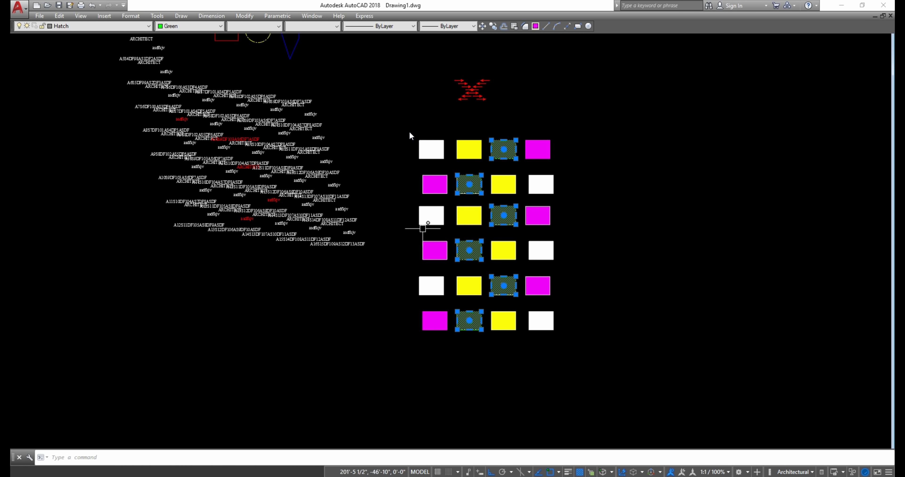
Assign the selected green hatches to the PLANT layer and clear the selection
left_click(82, 26)
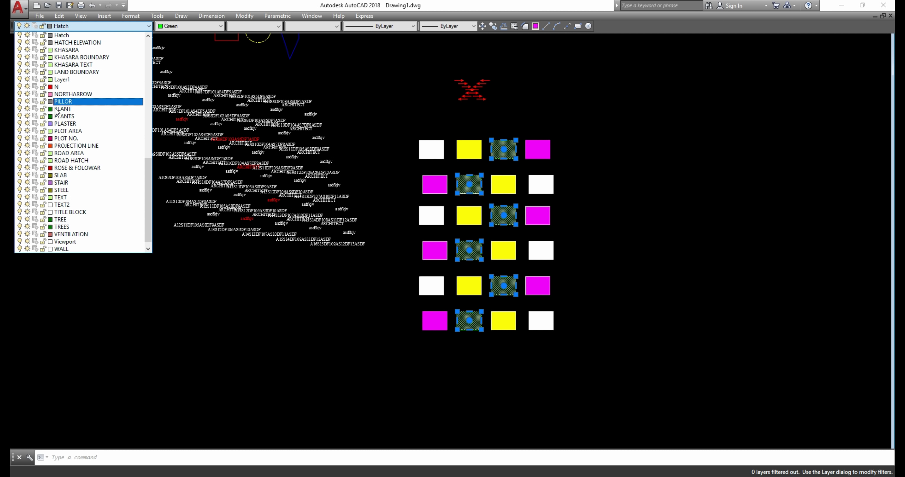
left_click(71, 110)
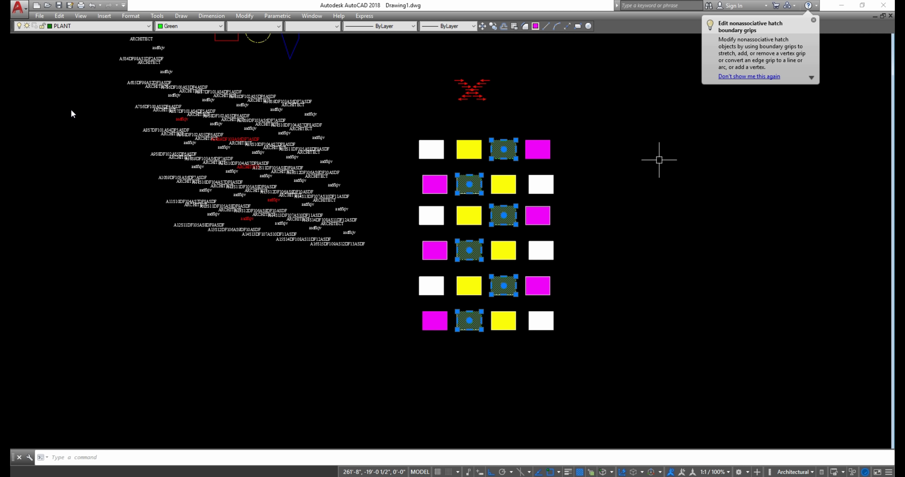
key("Escape")
Pan and zoom out slightly to bring the shapes above into view
middle_click_drag(550, 96, 545, 234)
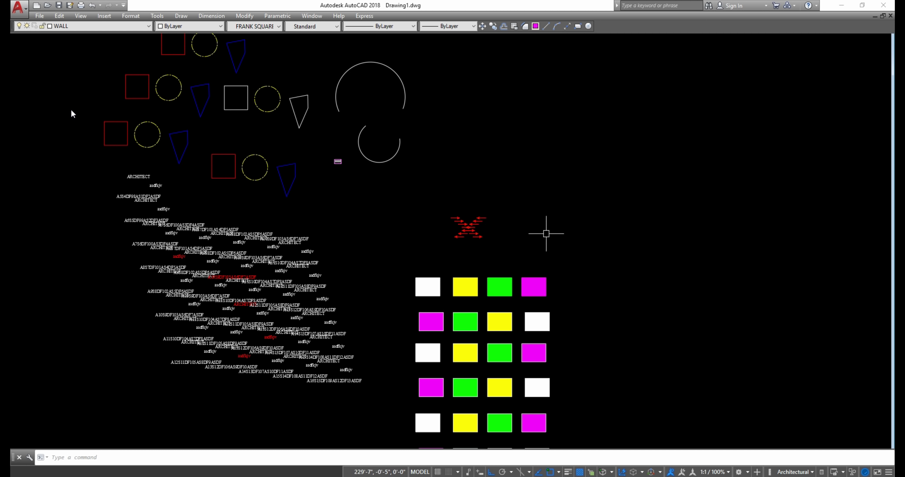
middle_click_drag(483, 197, 509, 207)
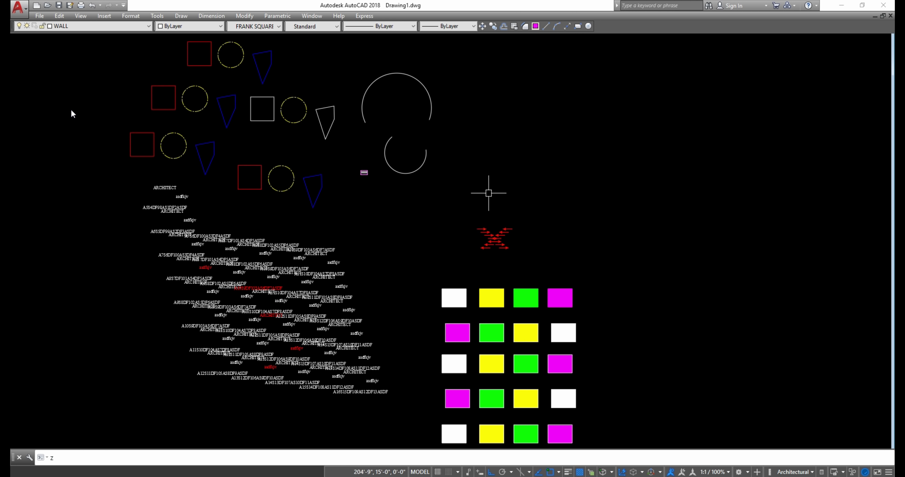
type("zoom")
key("Return")
key("Return")
left_click_drag(470, 157, 476, 165)
key("Escape")
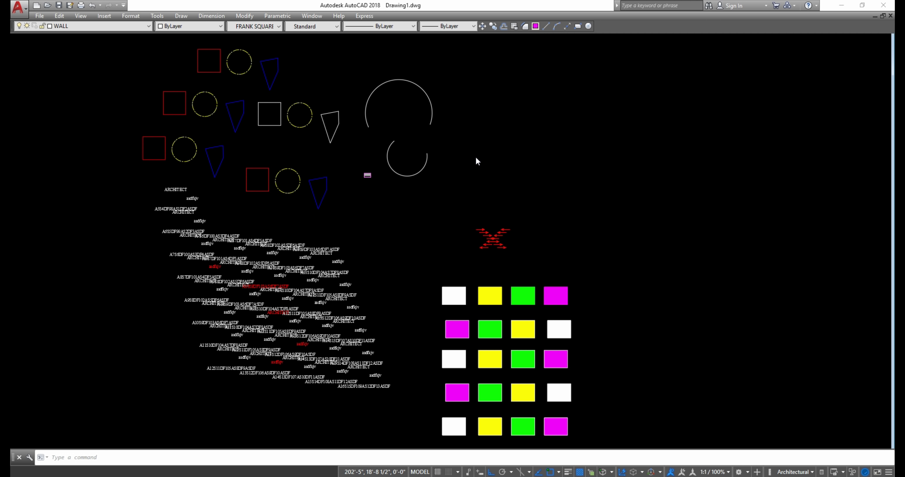